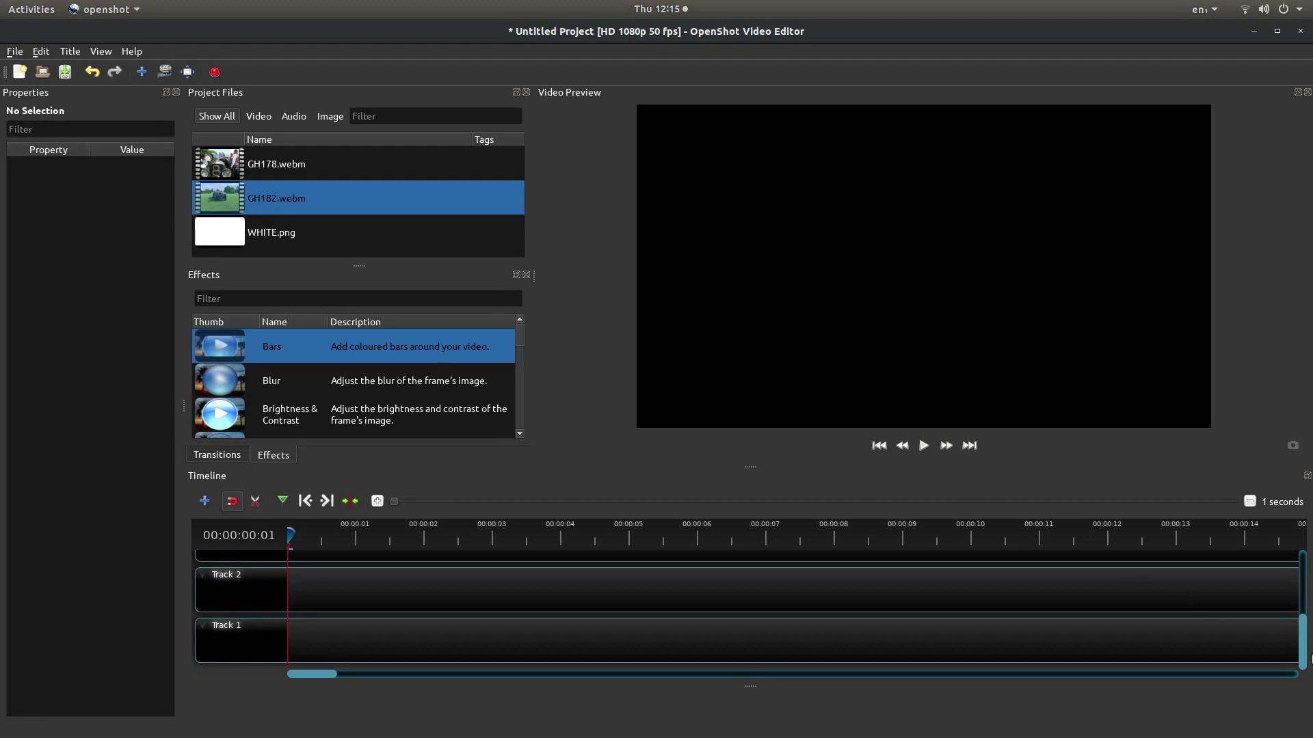
Place GH178.webm at the start of Track 1 and WHITE.png at the start of Track 2.
drag(235, 166, 448, 636)
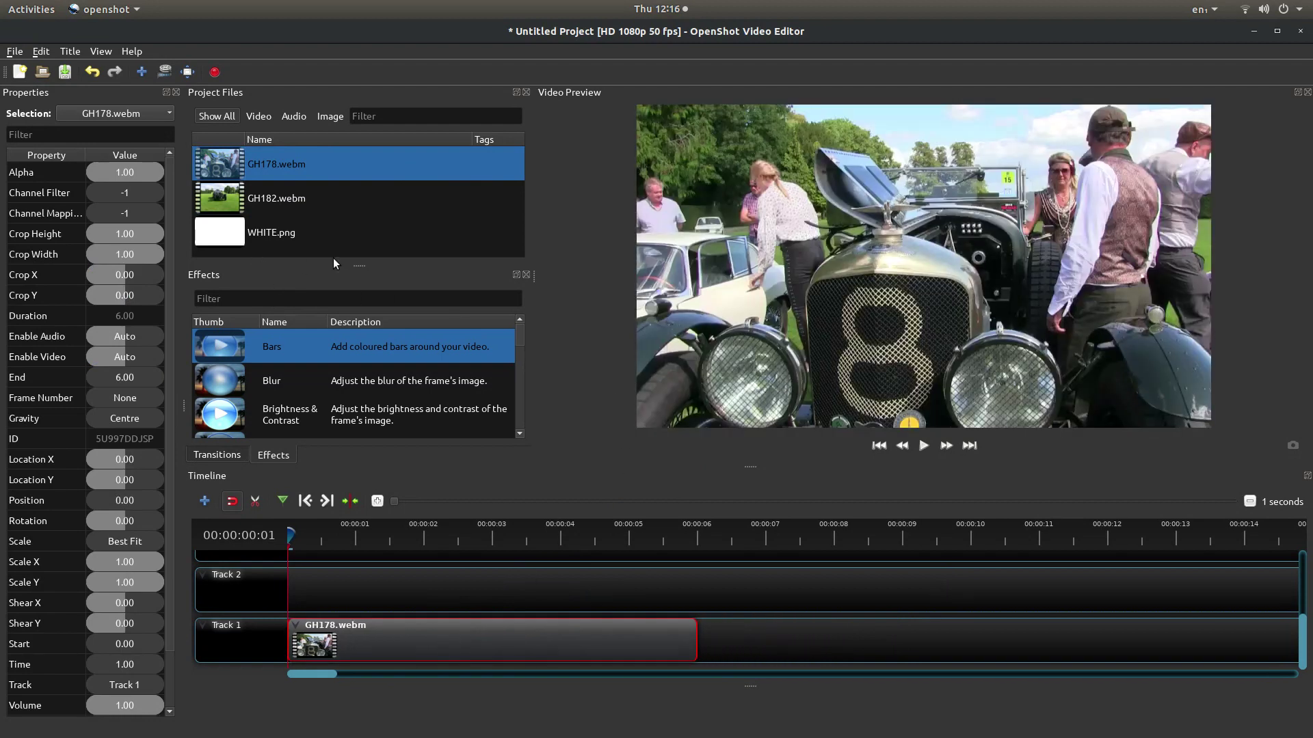
drag(235, 241, 289, 576)
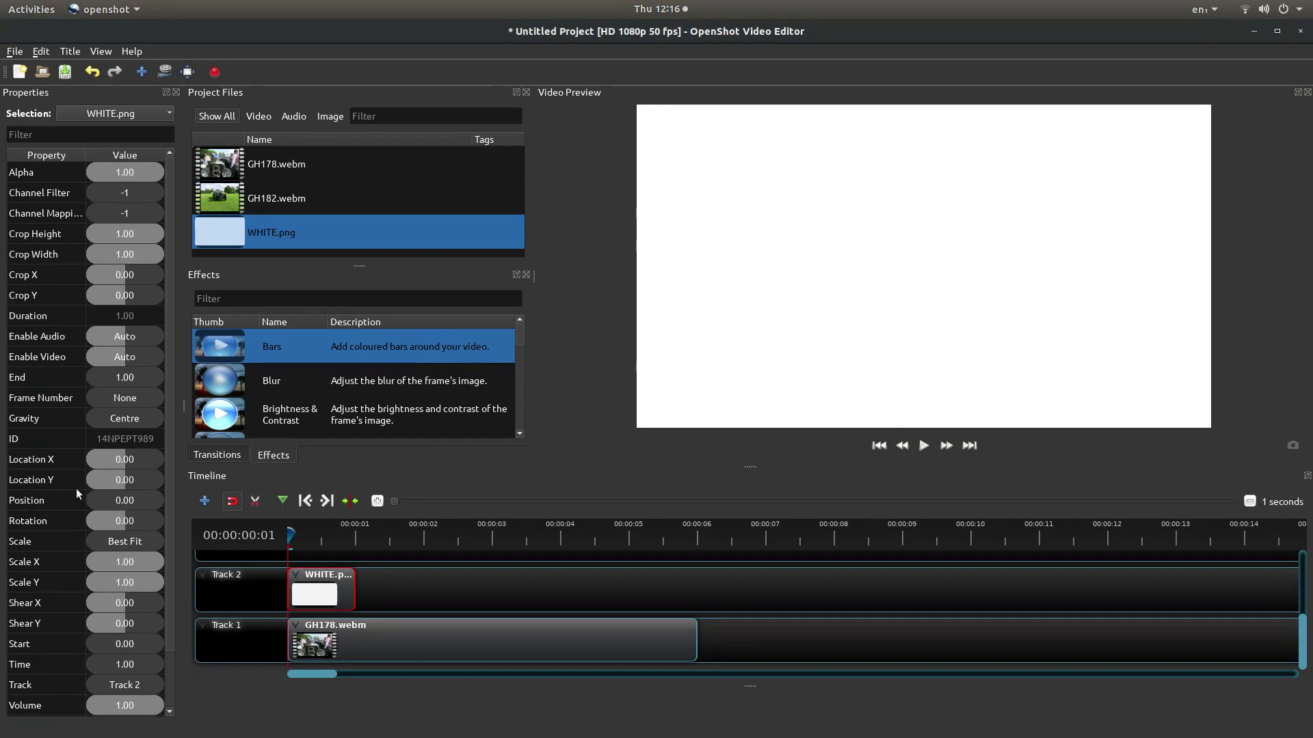
Set the WHITE.png clip's Location Y to 0.50 and its Alpha to 0.40.
click(126, 485)
drag(130, 481, 144, 486)
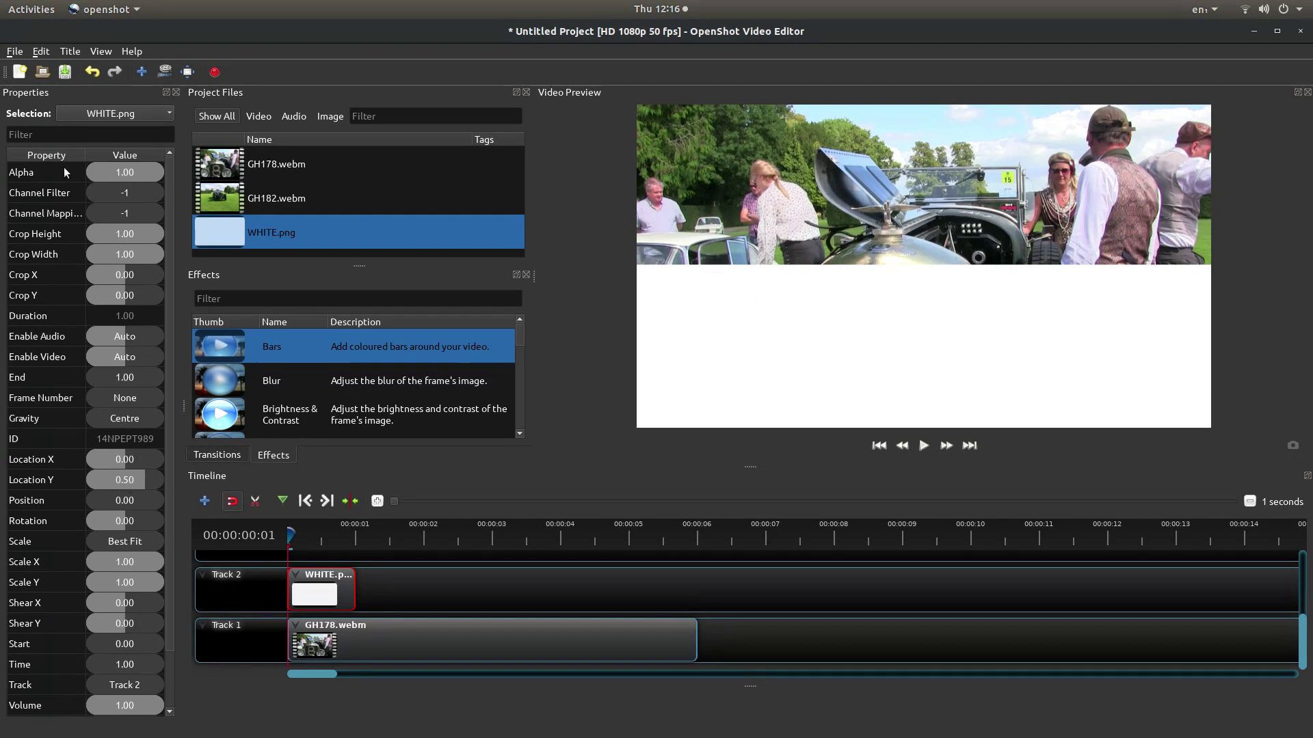
mouse_move(120, 173)
mouse_down()
mouse_move(131, 175)
mouse_move(117, 175)
mouse_up()
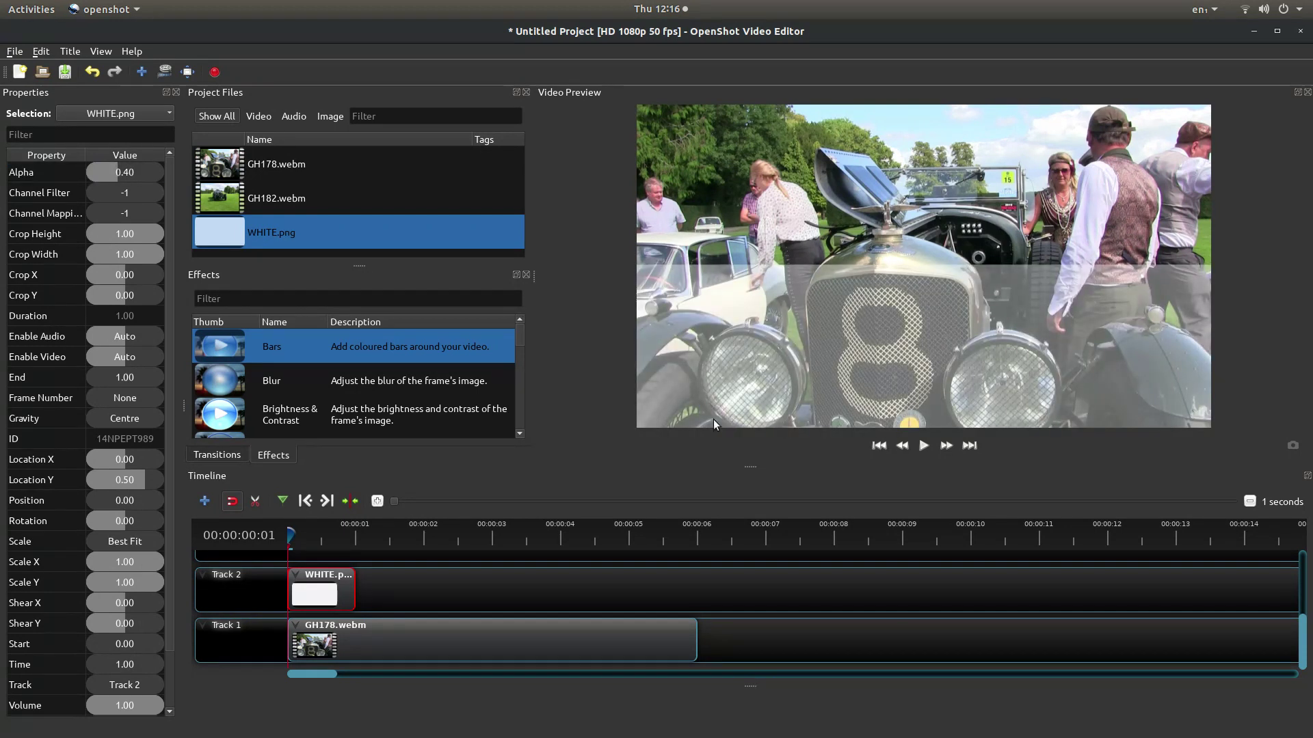
Shift the GH178.webm clip on Track 1 down by setting its Location Y to 0.22.
click(399, 635)
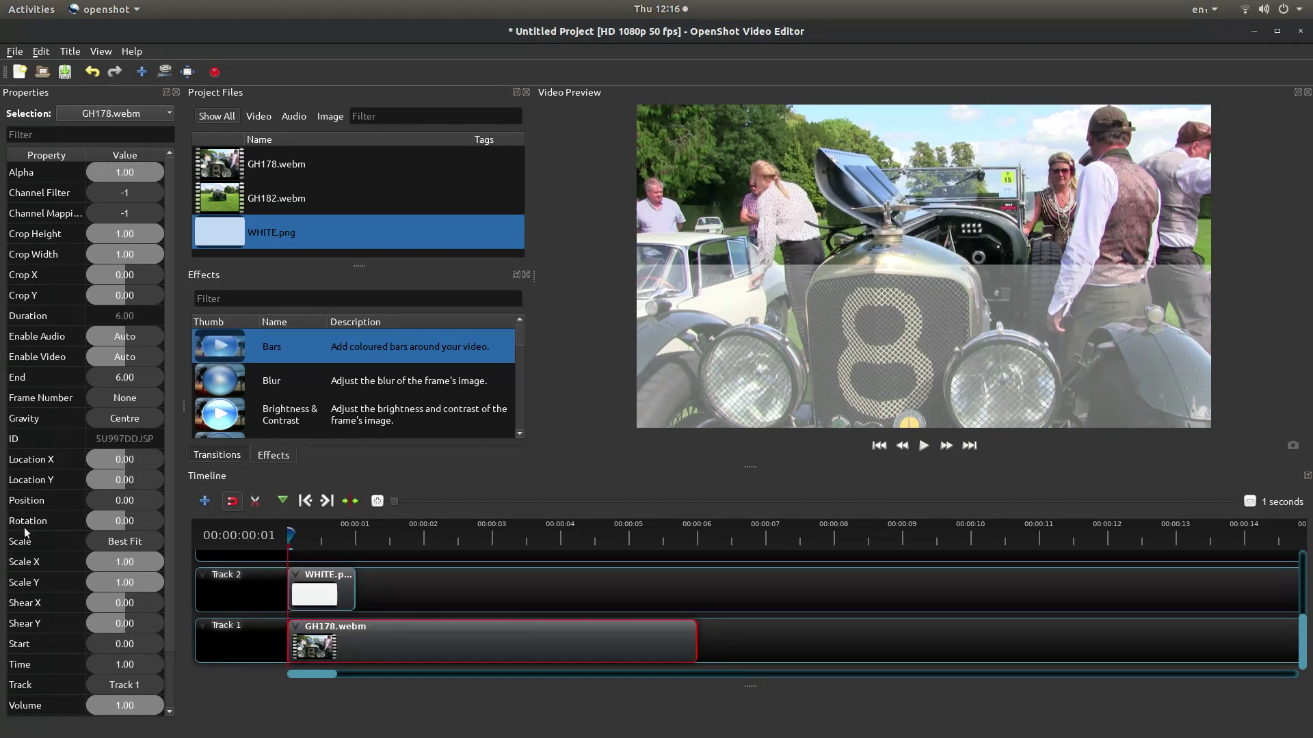
click(125, 481)
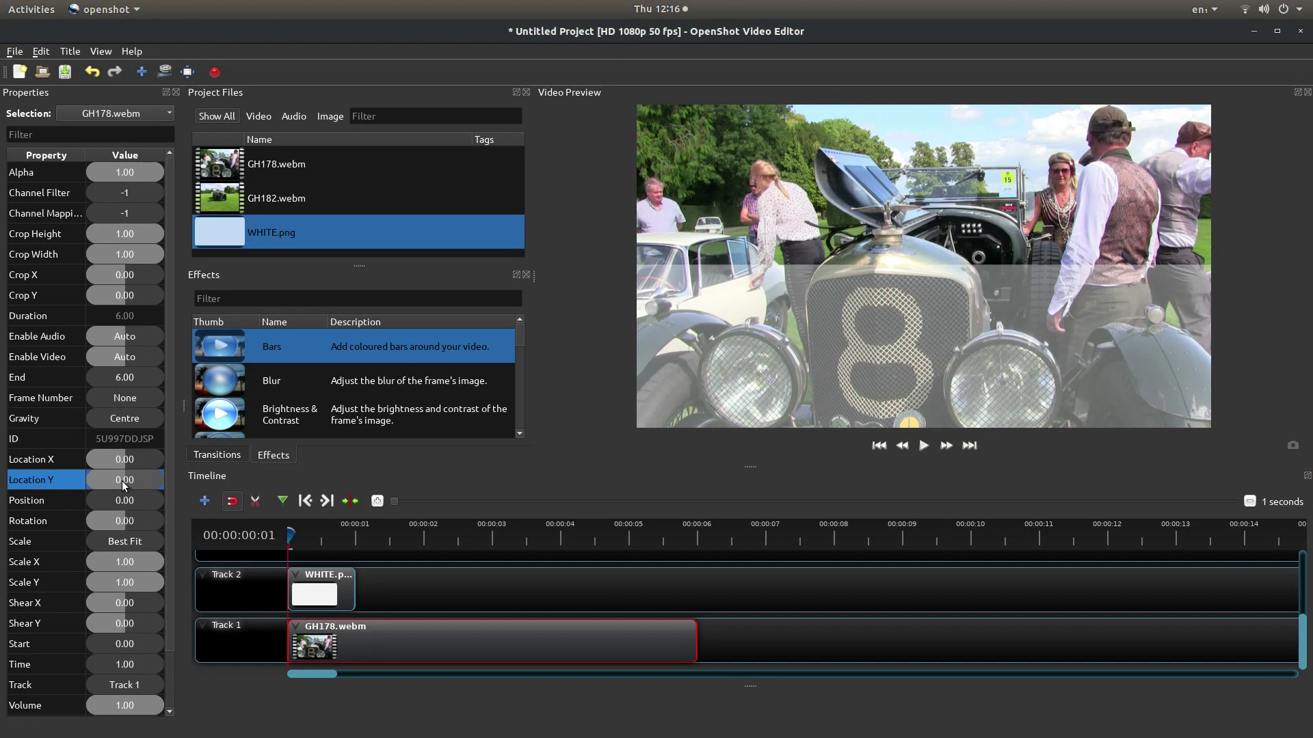
drag(118, 481, 133, 486)
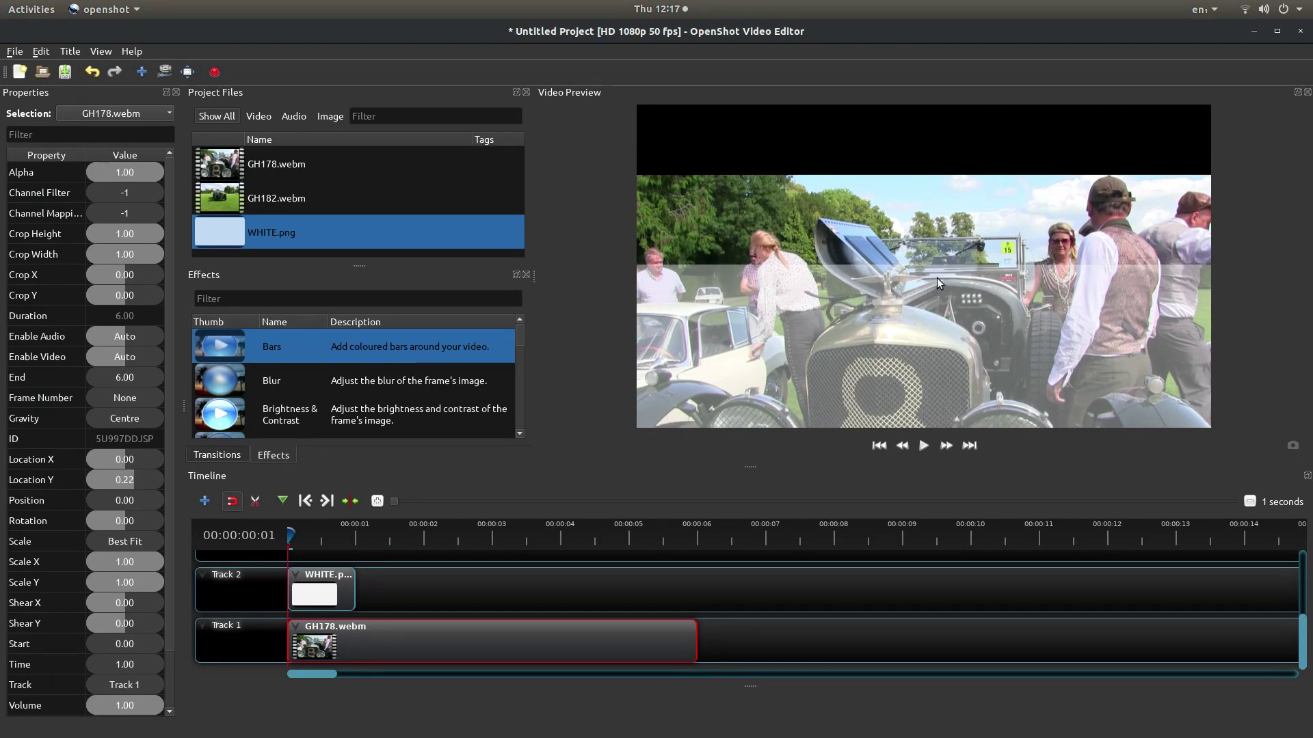
Set the WHITE.png clip on Track 2 to Alpha 1.00 and Location Y -0.50.
click(329, 592)
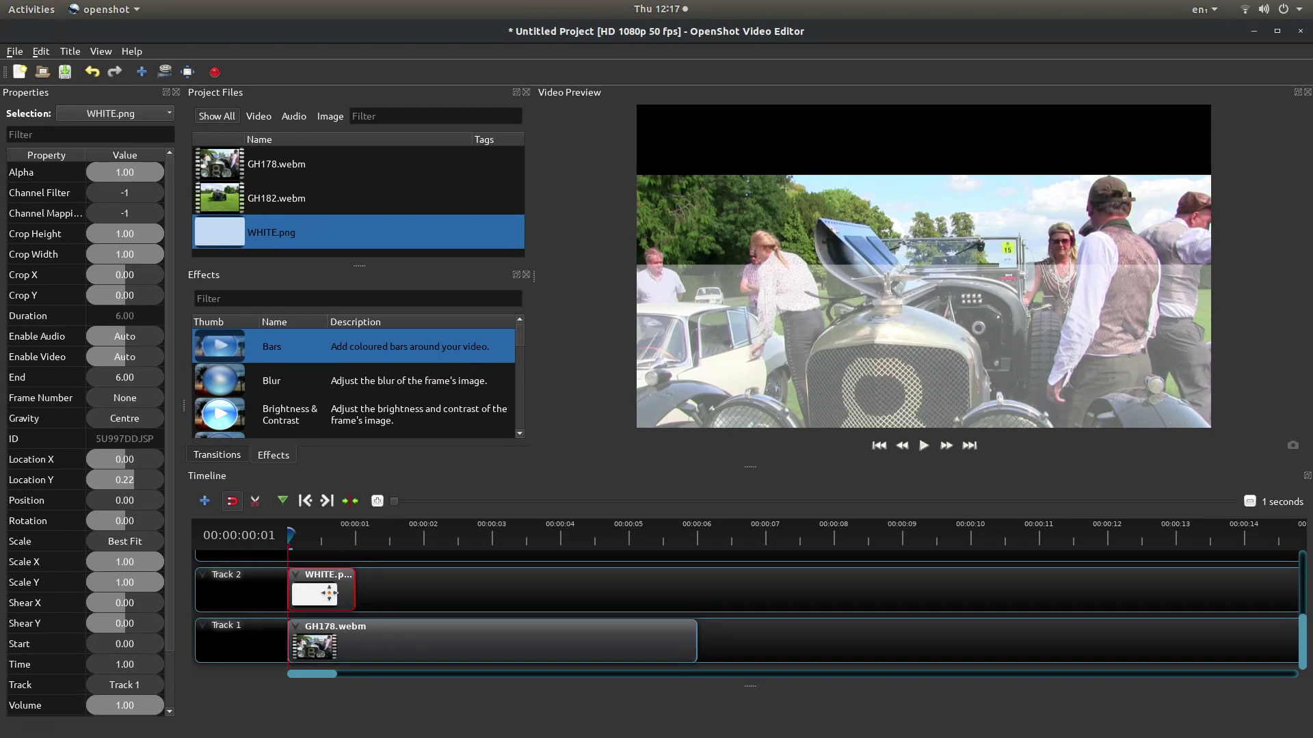
drag(116, 171, 183, 171)
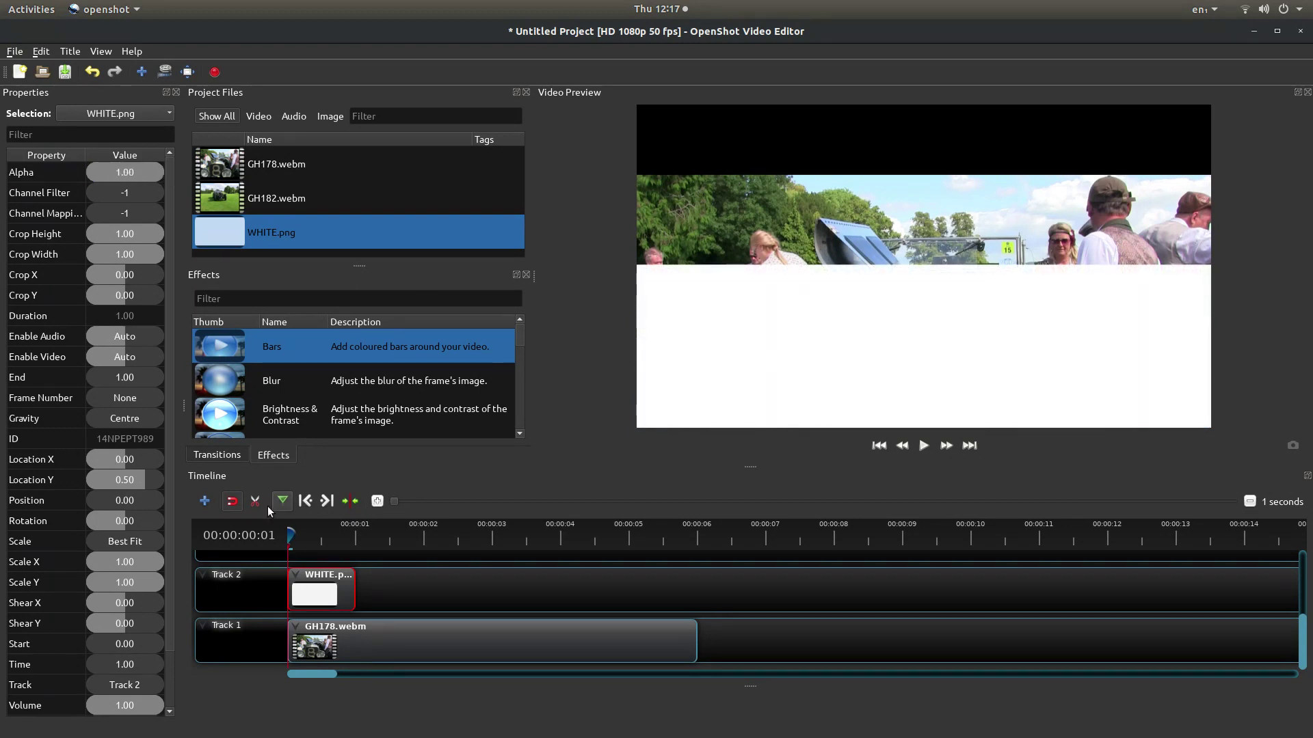
click(143, 480)
drag(140, 478, 105, 485)
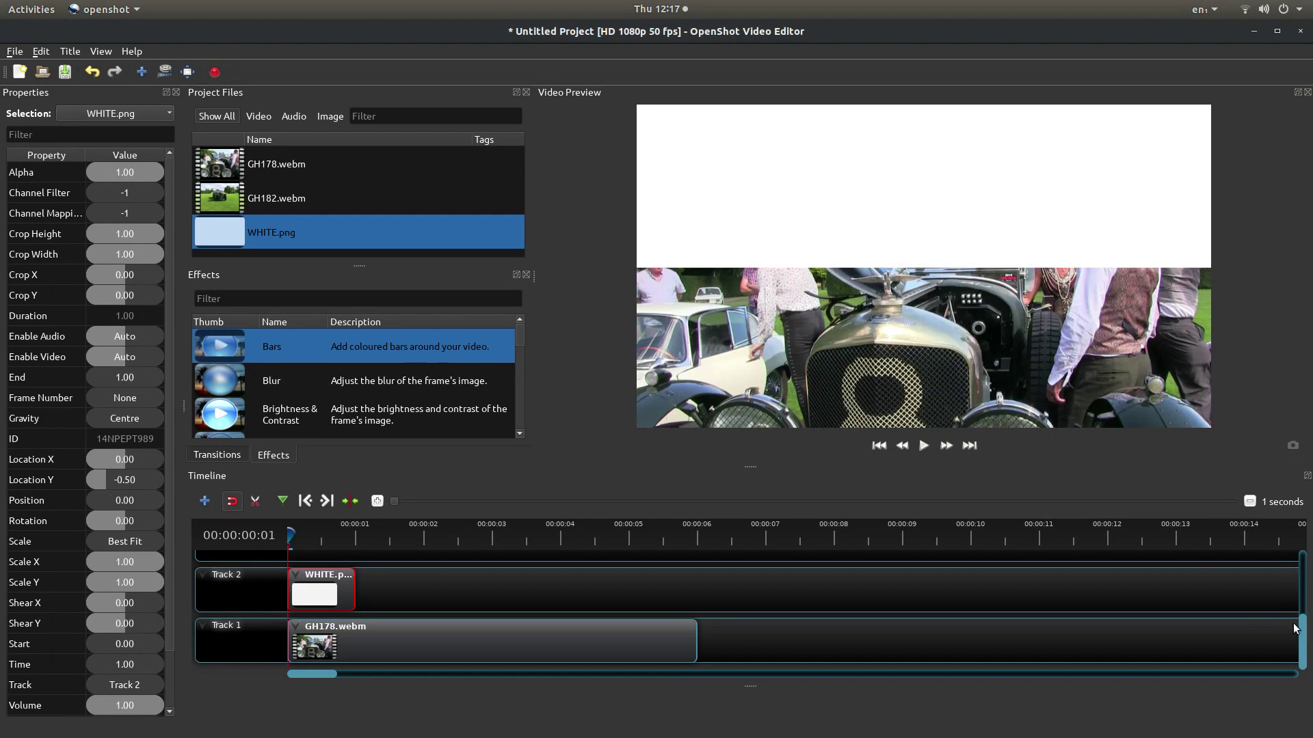
Place GH182.webm at the start of Track 3 and set its Alpha to 0.45.
drag(1302, 633, 1301, 614)
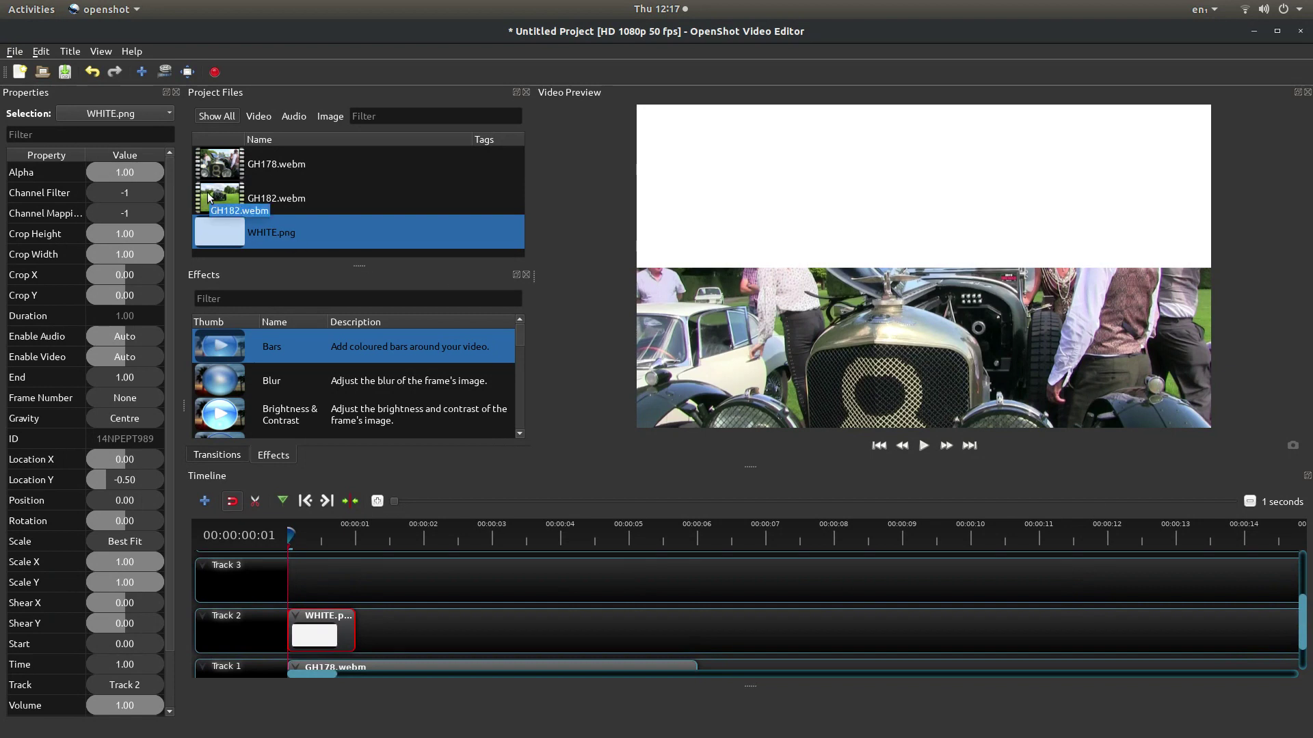
drag(208, 194, 289, 580)
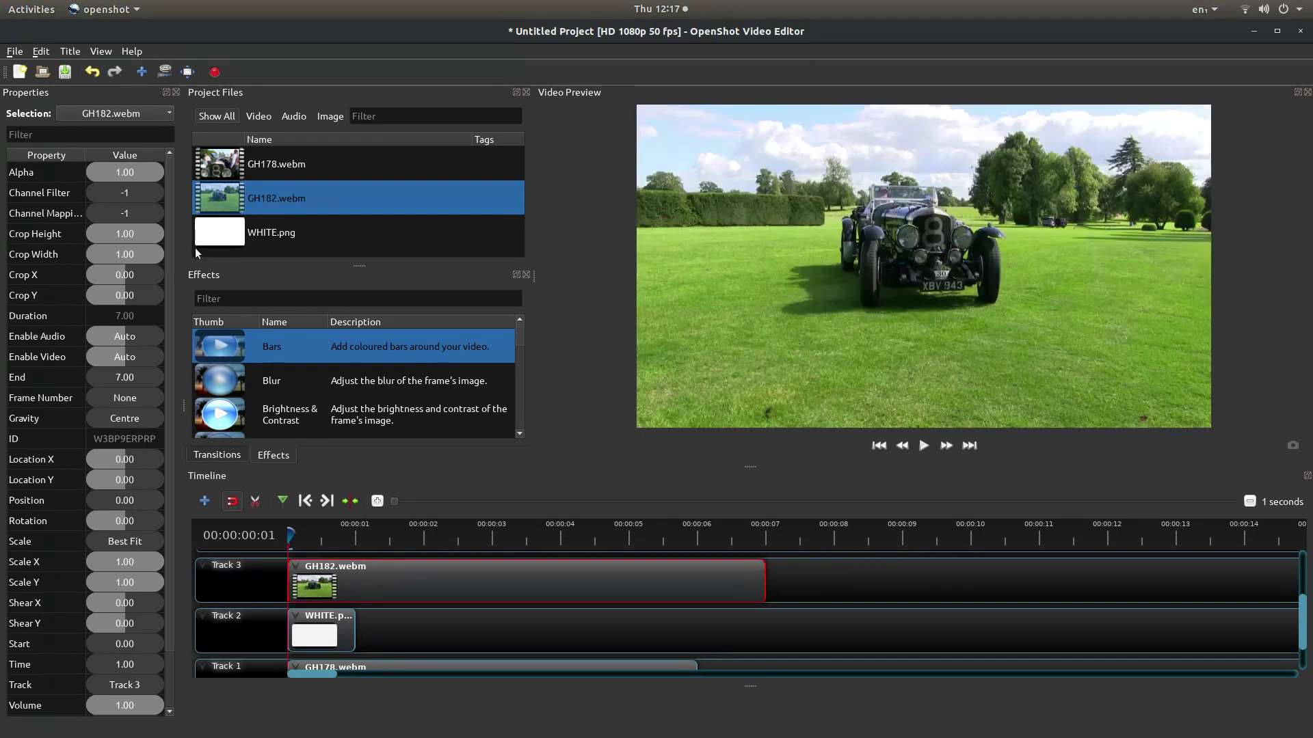
click(133, 174)
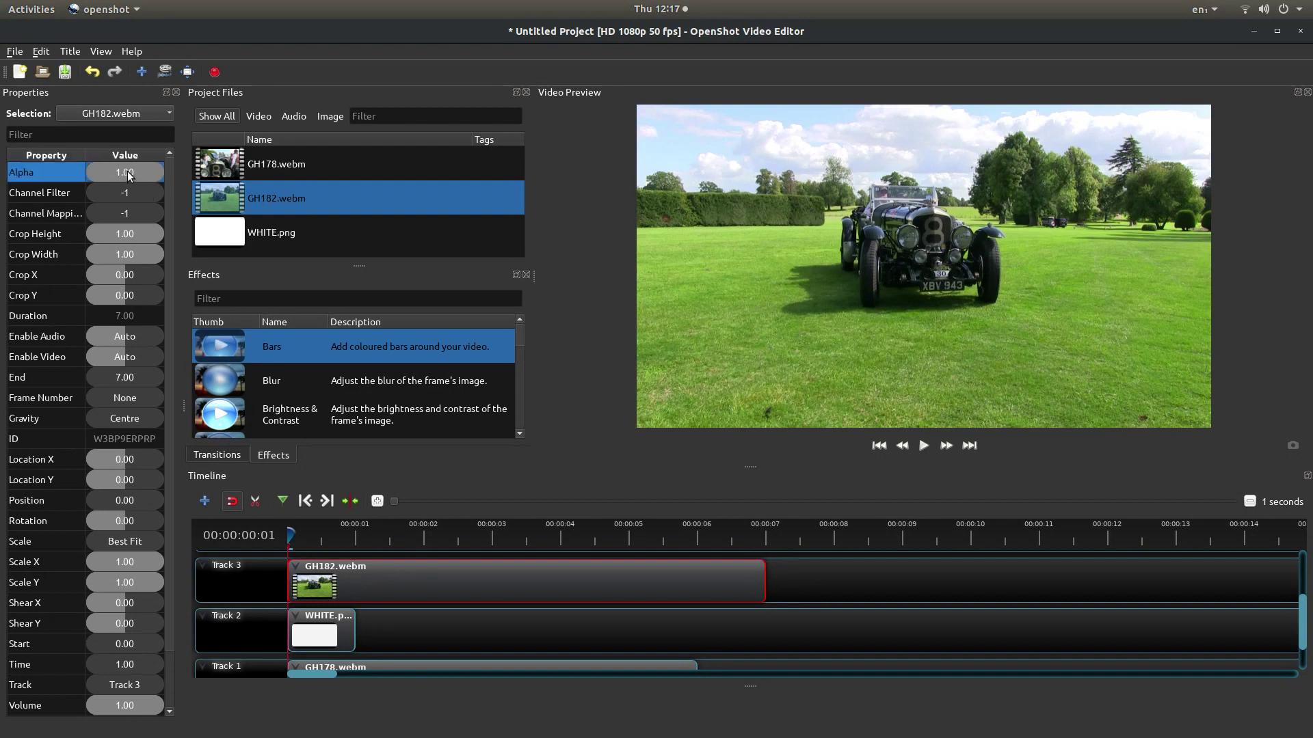
drag(129, 172, 123, 175)
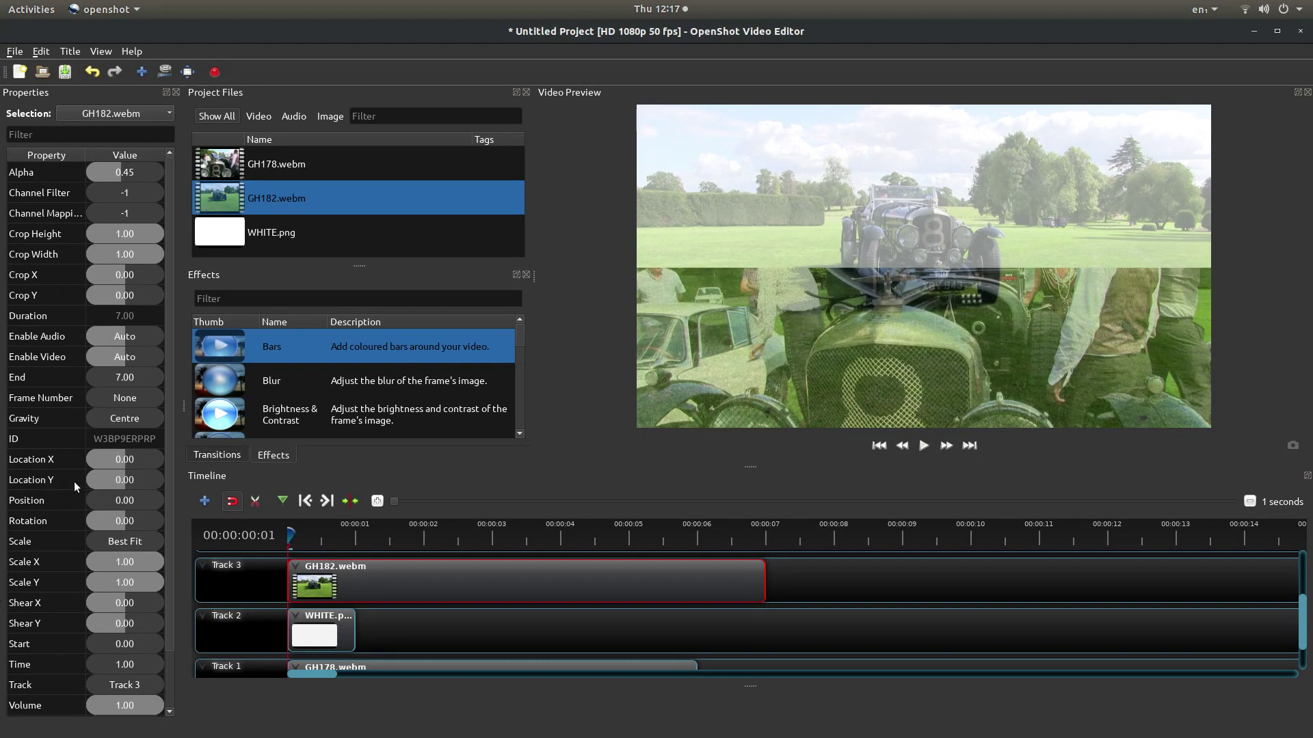
Shift the GH182.webm clip upward by setting its Location Y to -0.18.
click(126, 481)
drag(123, 481, 117, 482)
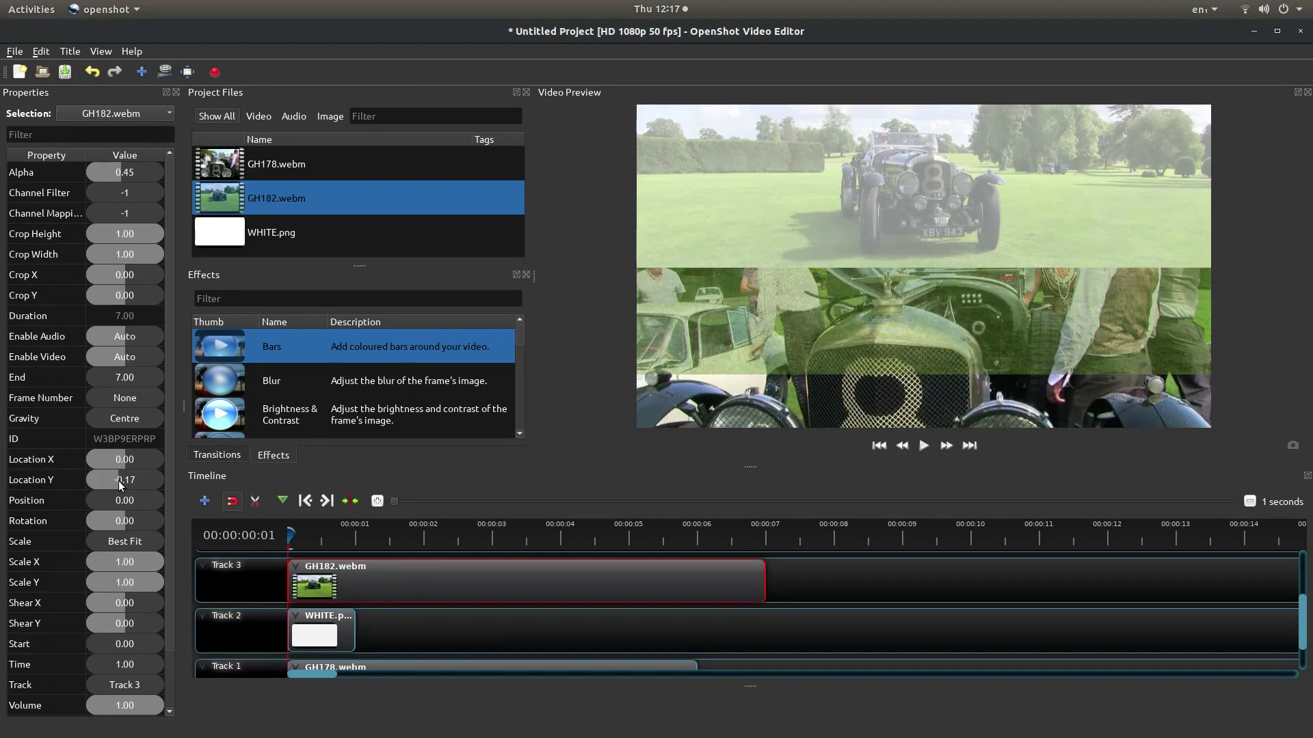
drag(117, 481, 117, 482)
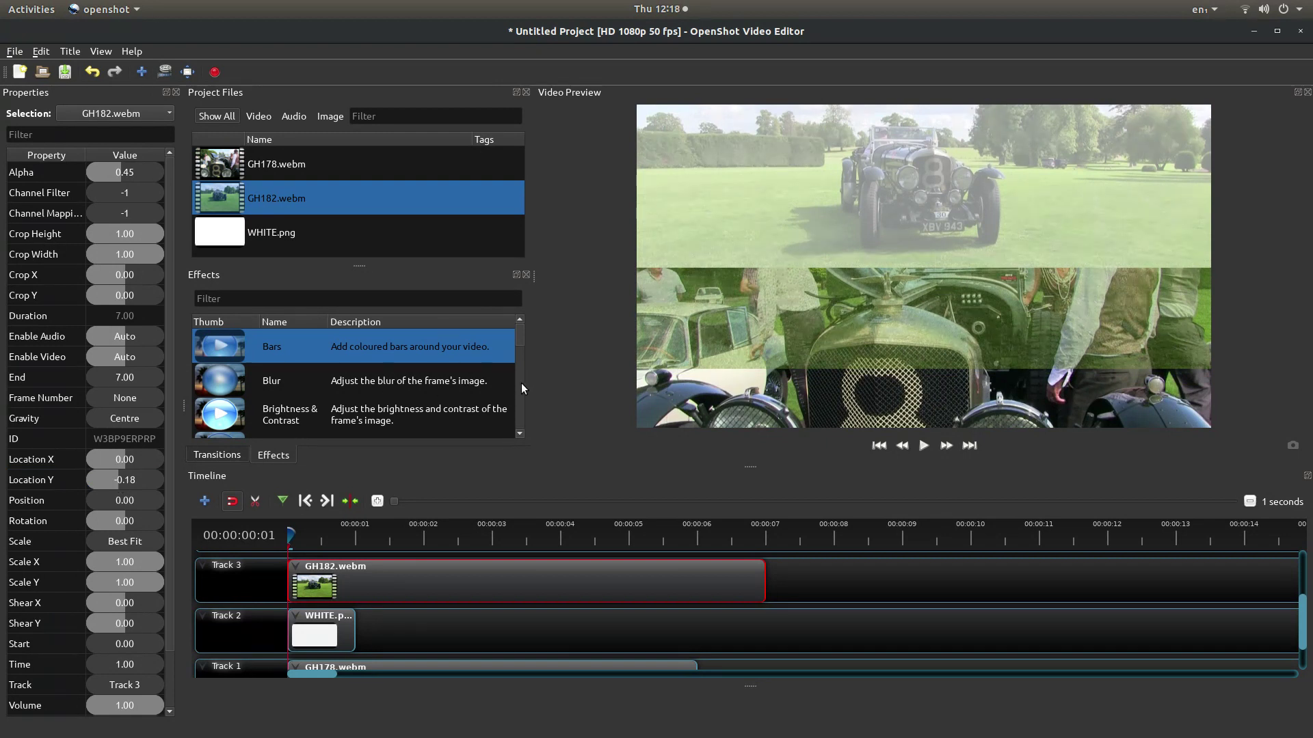
Apply the Crop effect to the GH182.webm clip with left, right and top sizes of 0.00 and a bottom size of 0.31.
scroll(521, 383, down, 1)
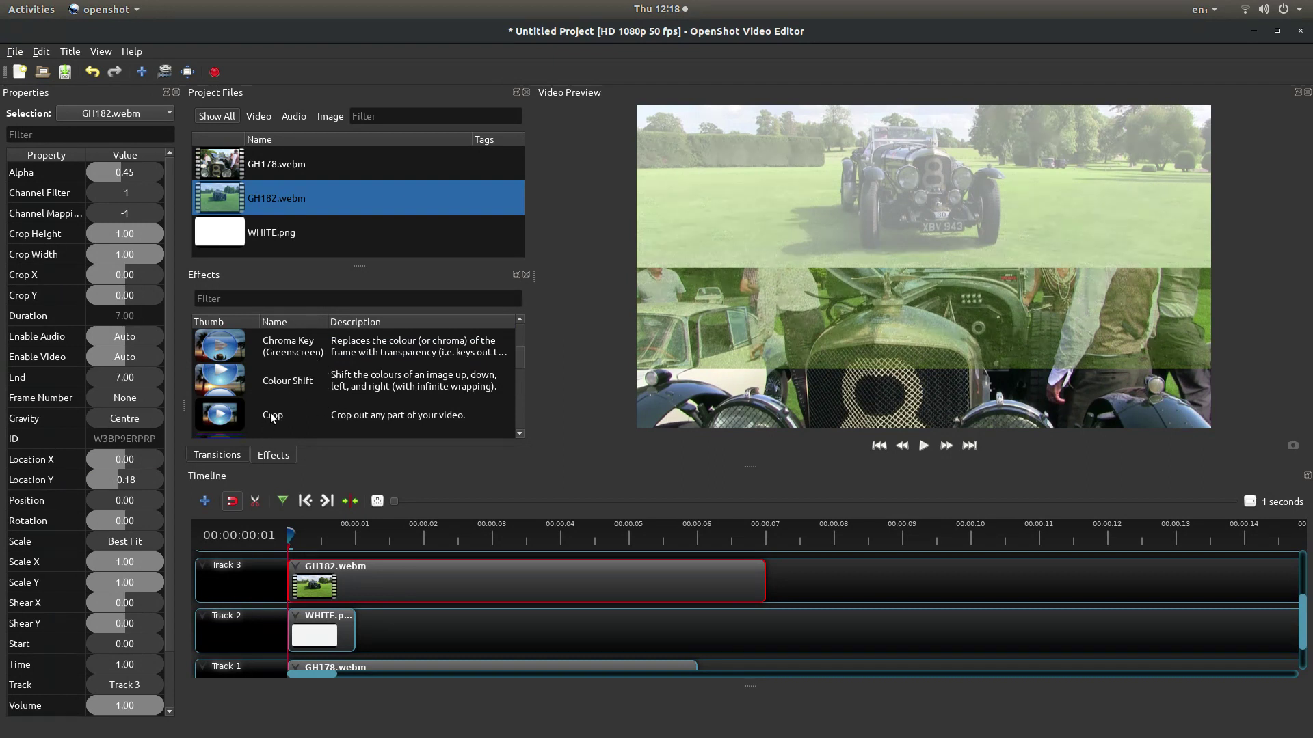
drag(270, 413, 318, 587)
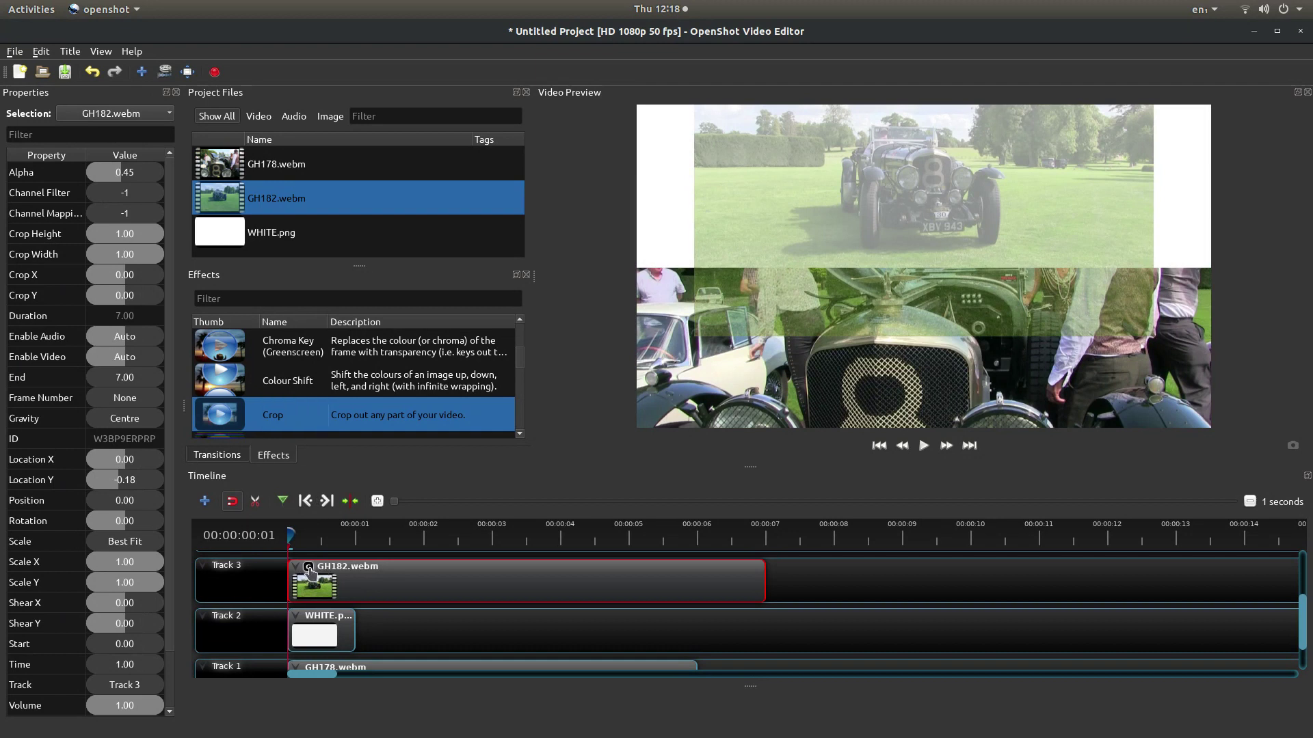
click(309, 568)
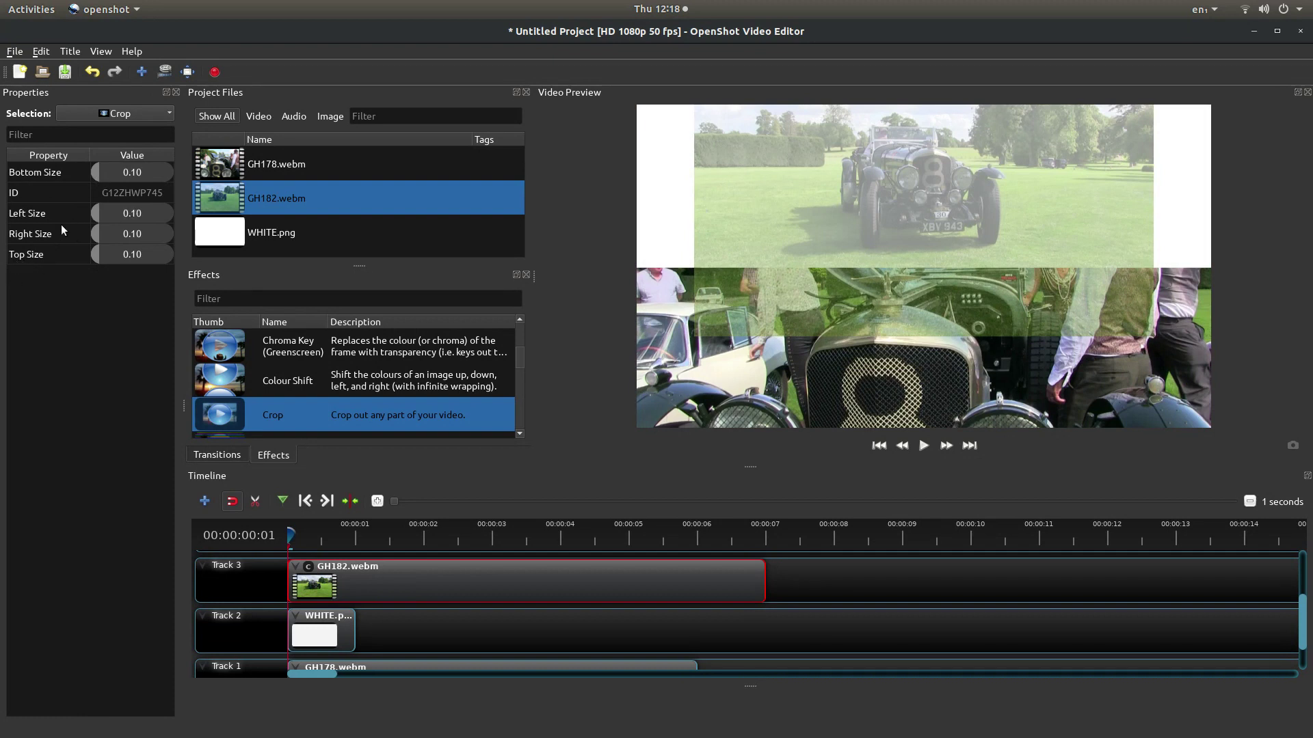
drag(102, 209, 84, 232)
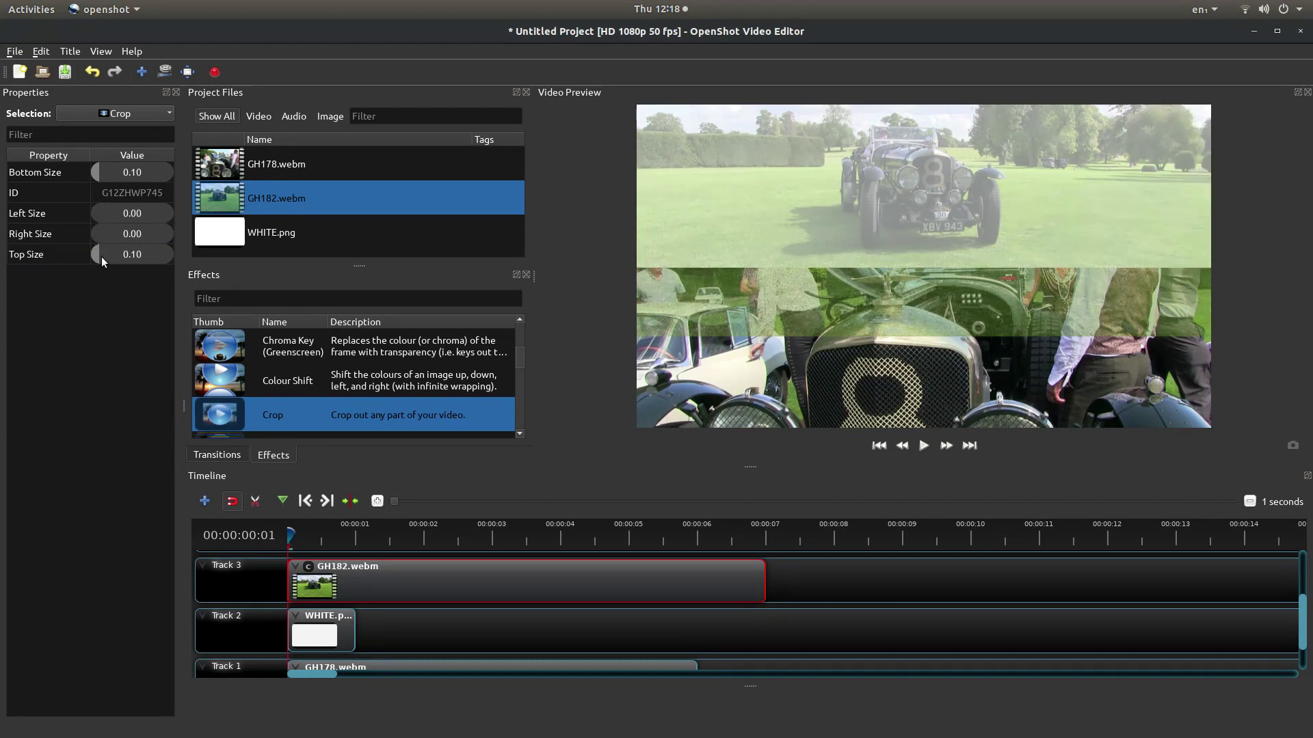
drag(101, 256, 89, 256)
click(101, 170)
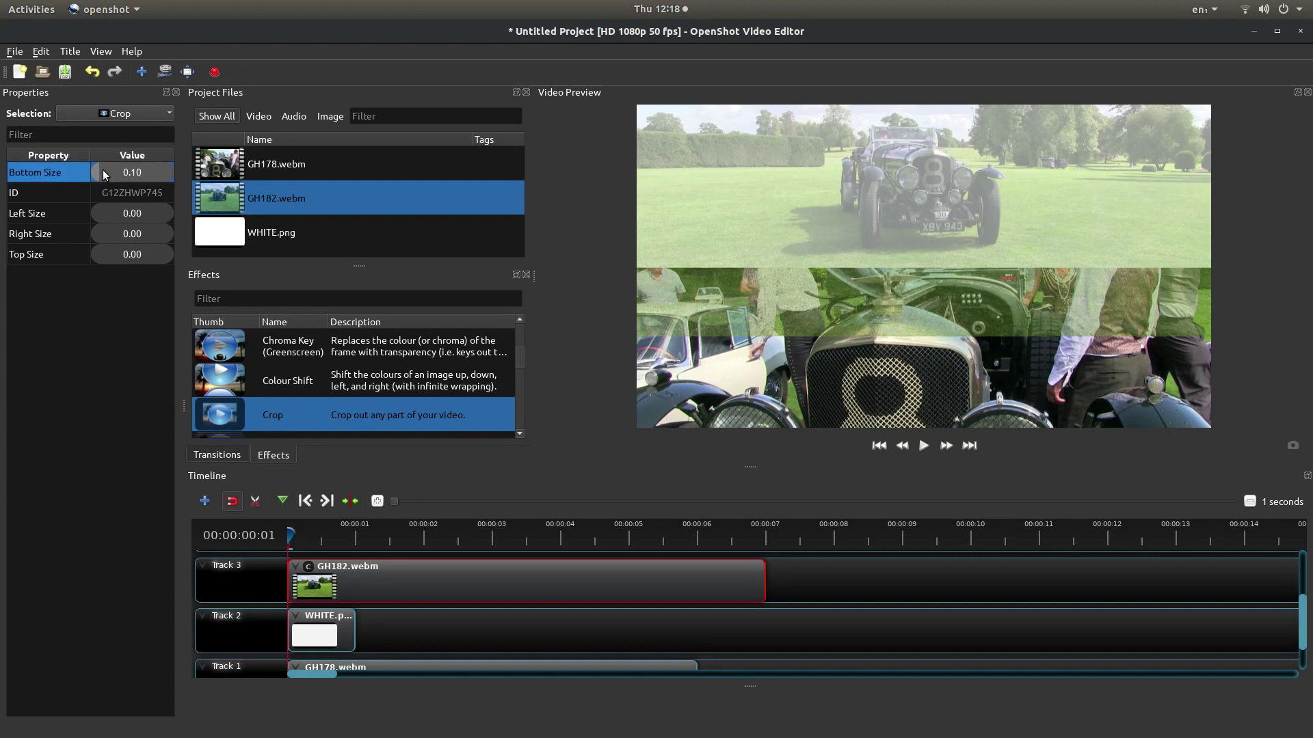
drag(104, 171, 116, 175)
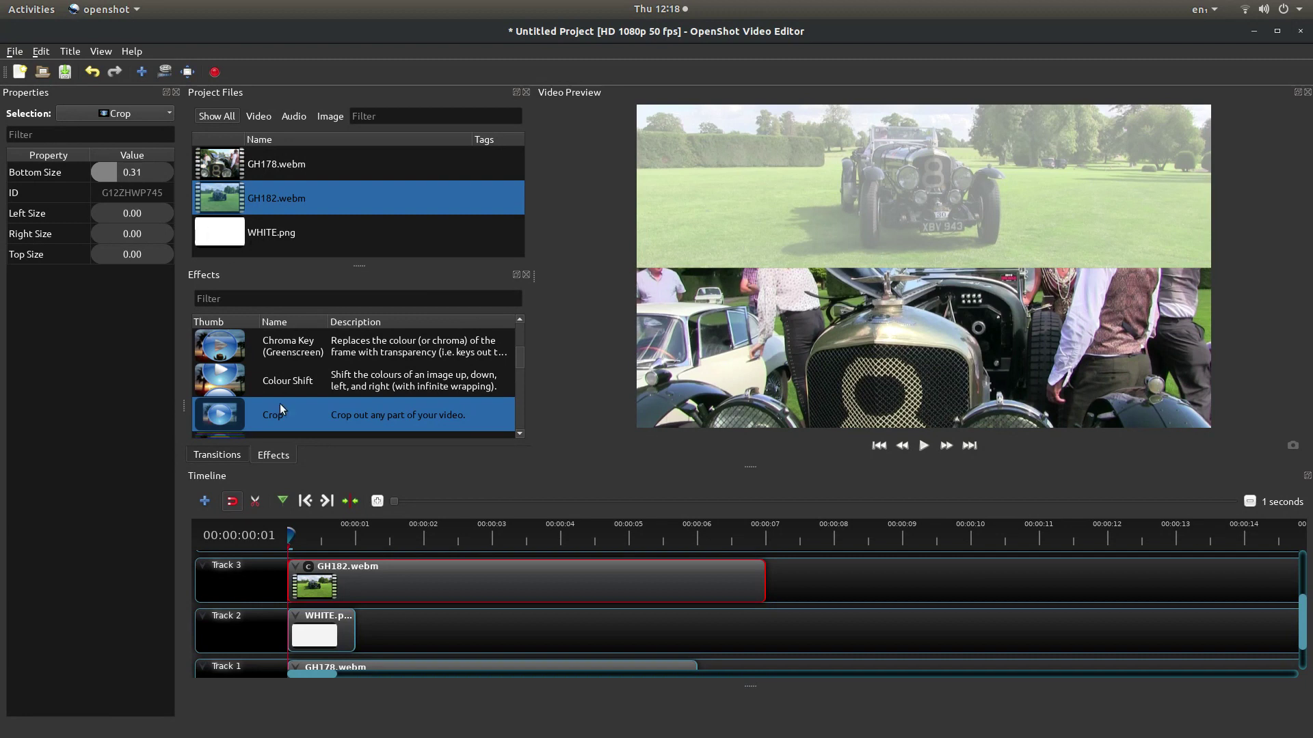
Set the GH182.webm clip's Alpha to 1.00.
click(402, 585)
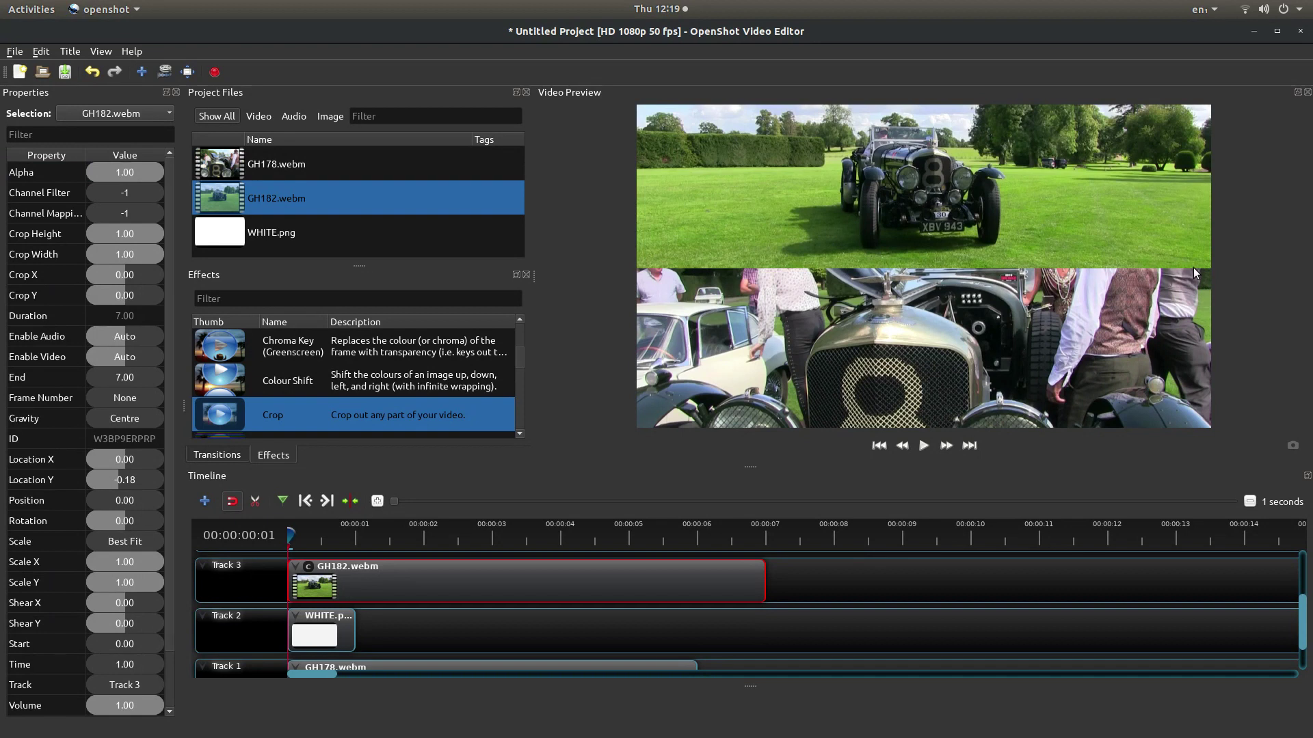
Place a second WHITE.png clip at the start of Track 4, above the GH182.webm clip.
drag(220, 240, 230, 240)
drag(1303, 618, 1309, 583)
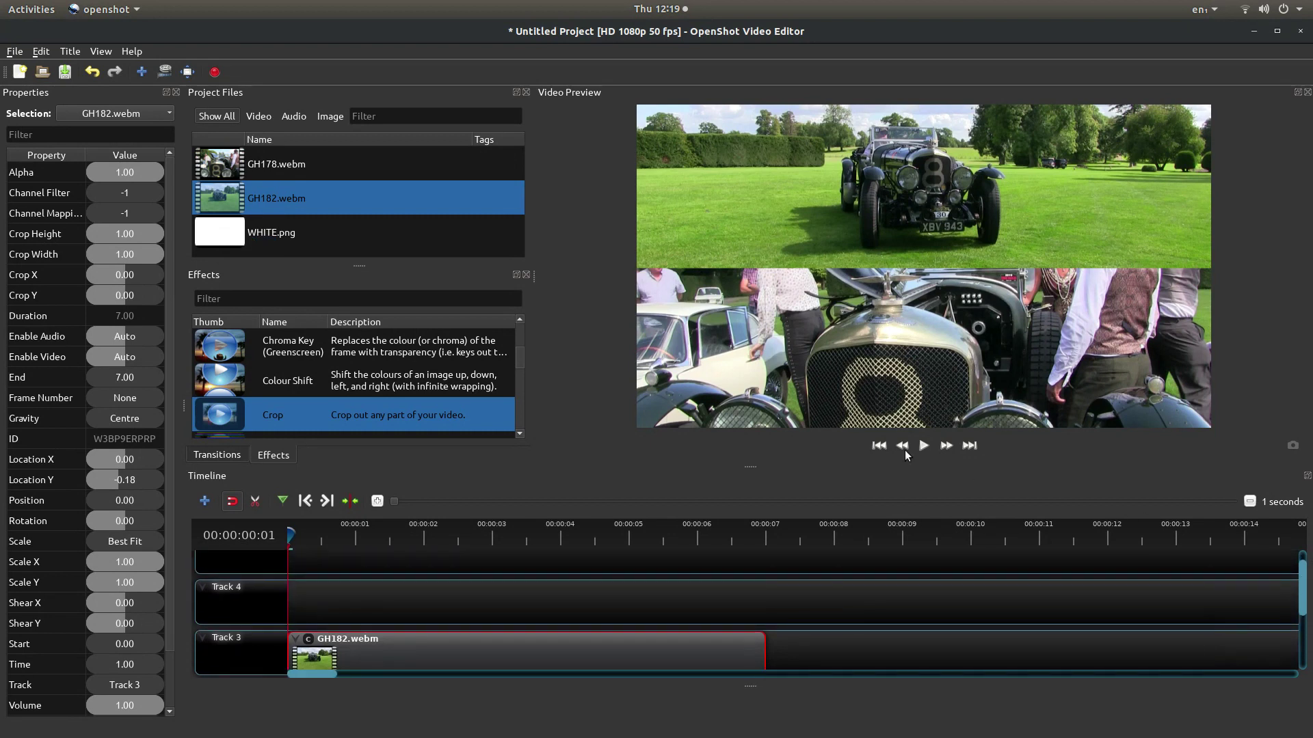
drag(215, 234, 562, 437)
drag(356, 595, 309, 603)
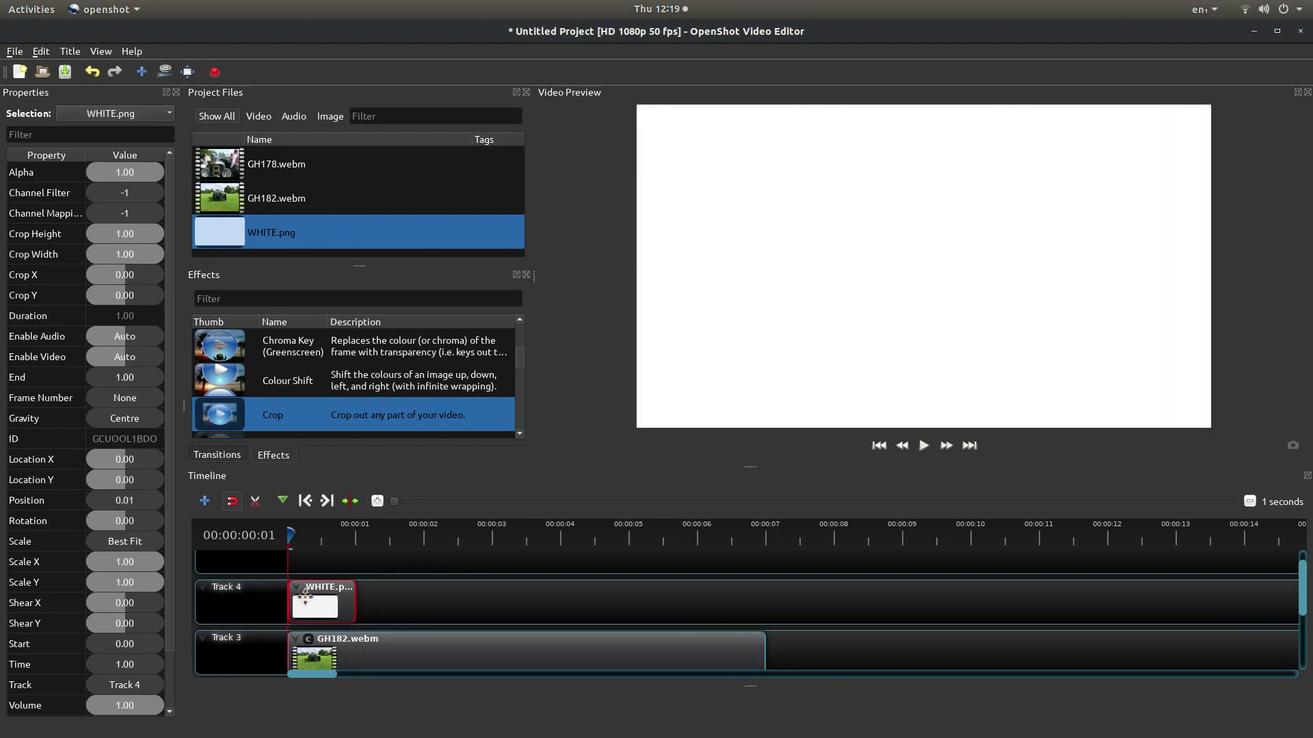
Apply the Crop effect to the WHITE.png clip on Track 4 and set its right and left sizes to 0.00.
drag(264, 414, 311, 610)
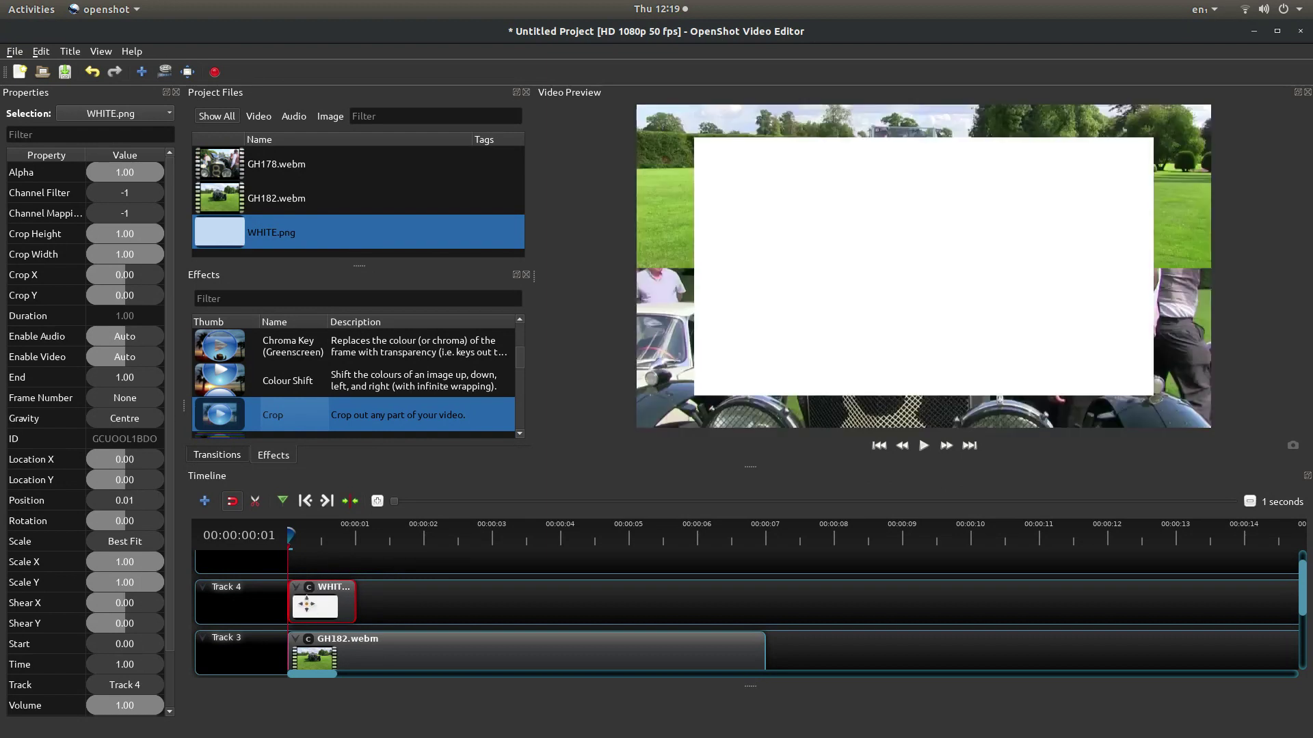
click(308, 587)
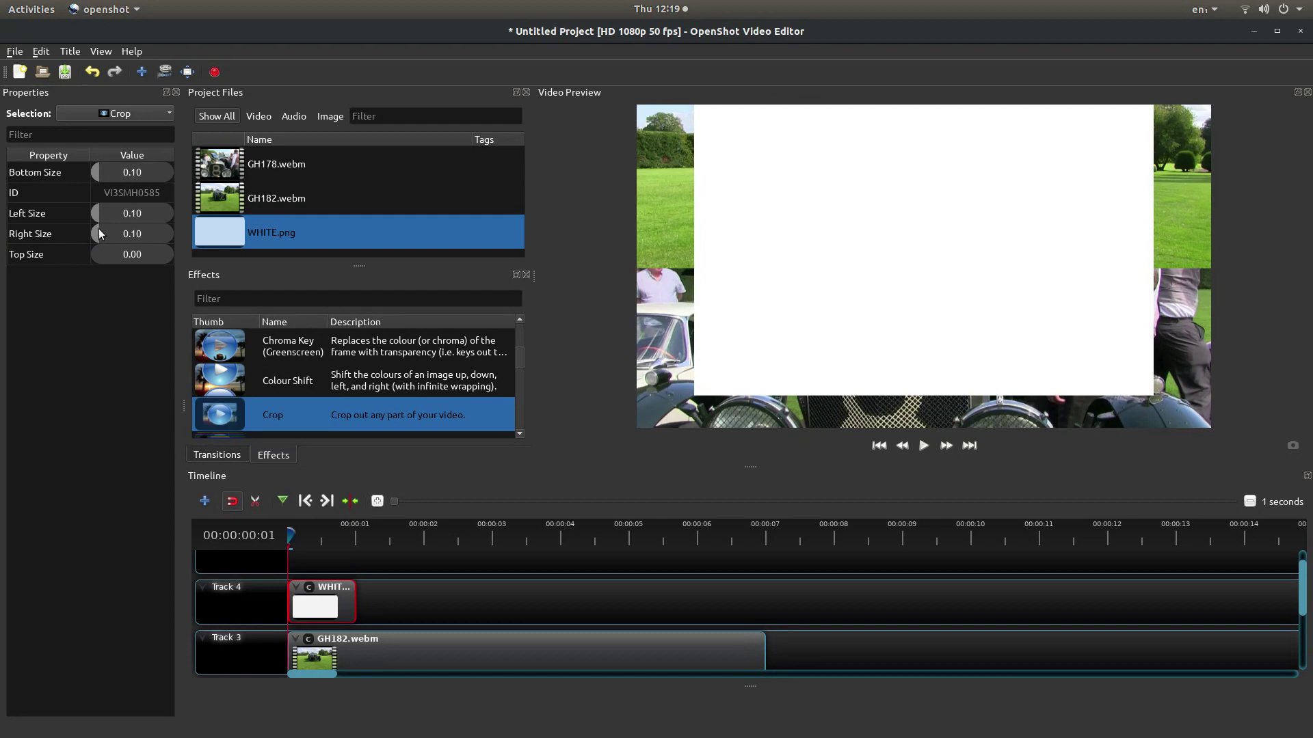
drag(102, 234, 60, 231)
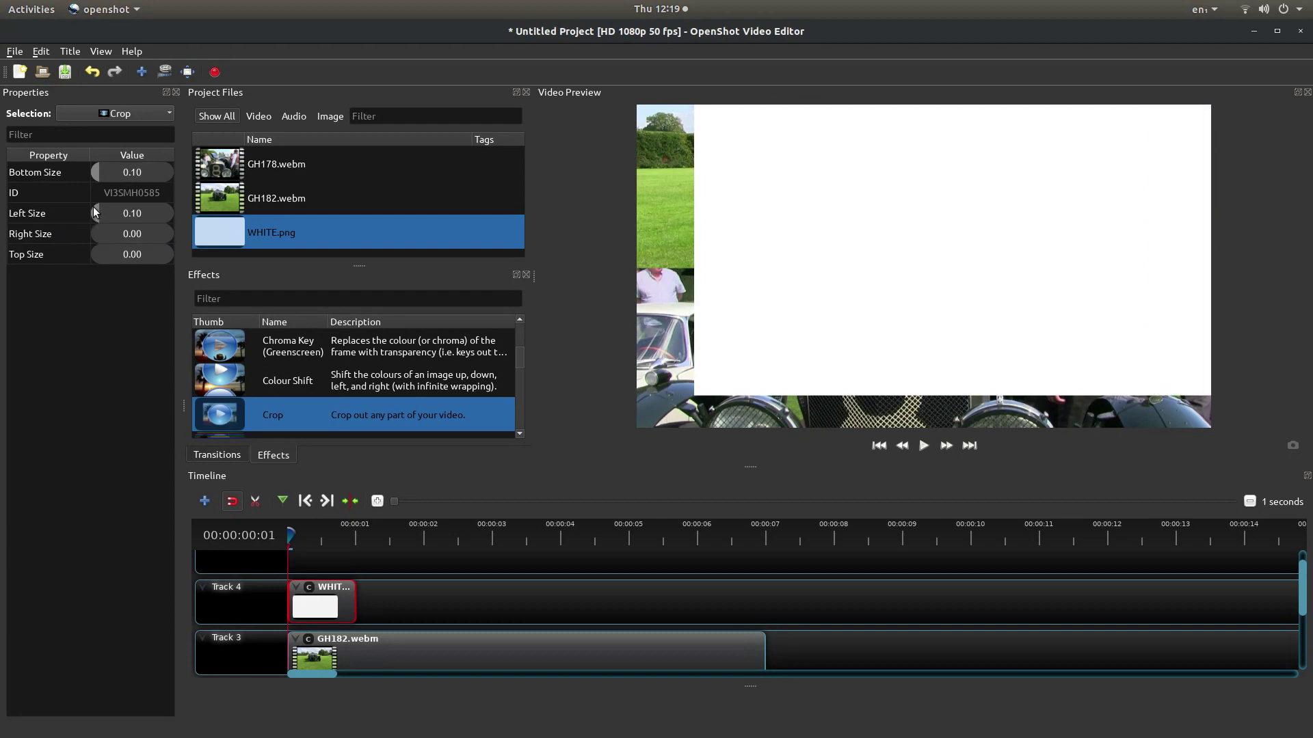
drag(100, 217, 119, 260)
Set the bottom and top crop sizes of the Track 4 WHITE.png clip to 0.49, leaving a thin dividing strip.
click(100, 253)
click(97, 170)
drag(97, 170, 133, 179)
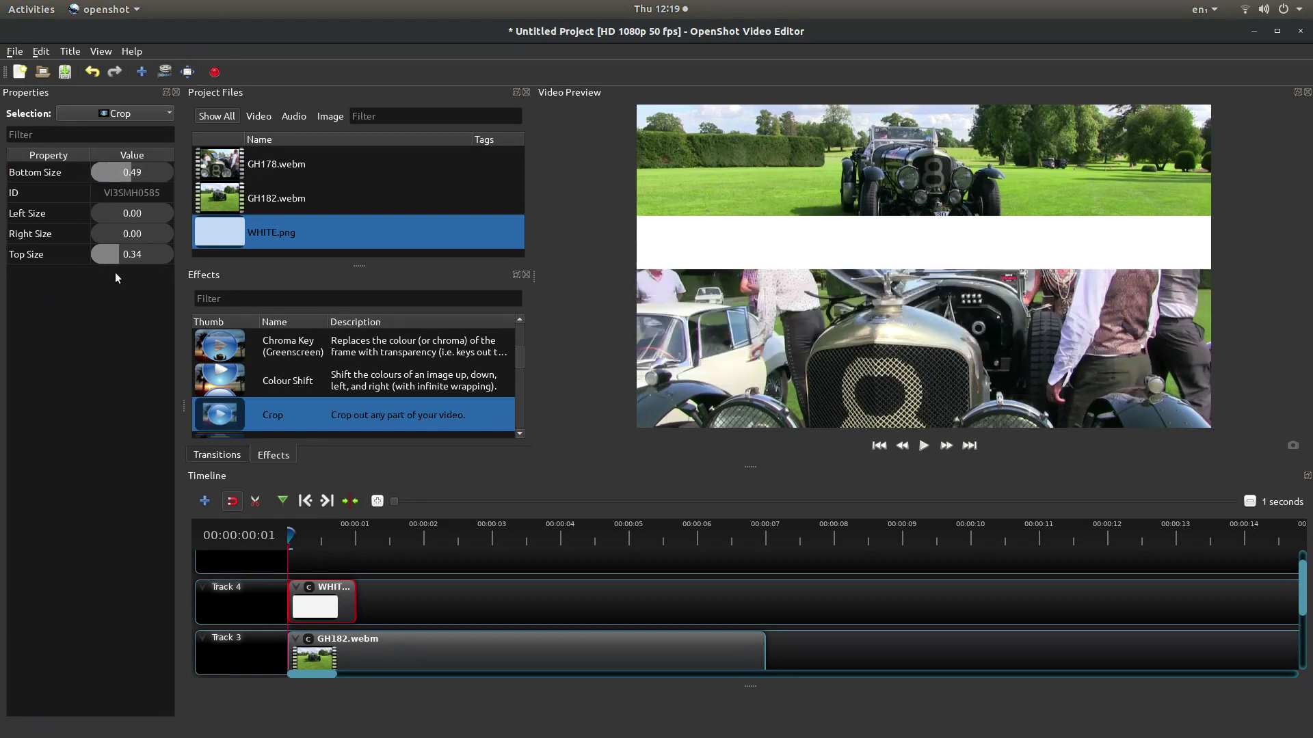
click(125, 256)
drag(125, 256, 132, 254)
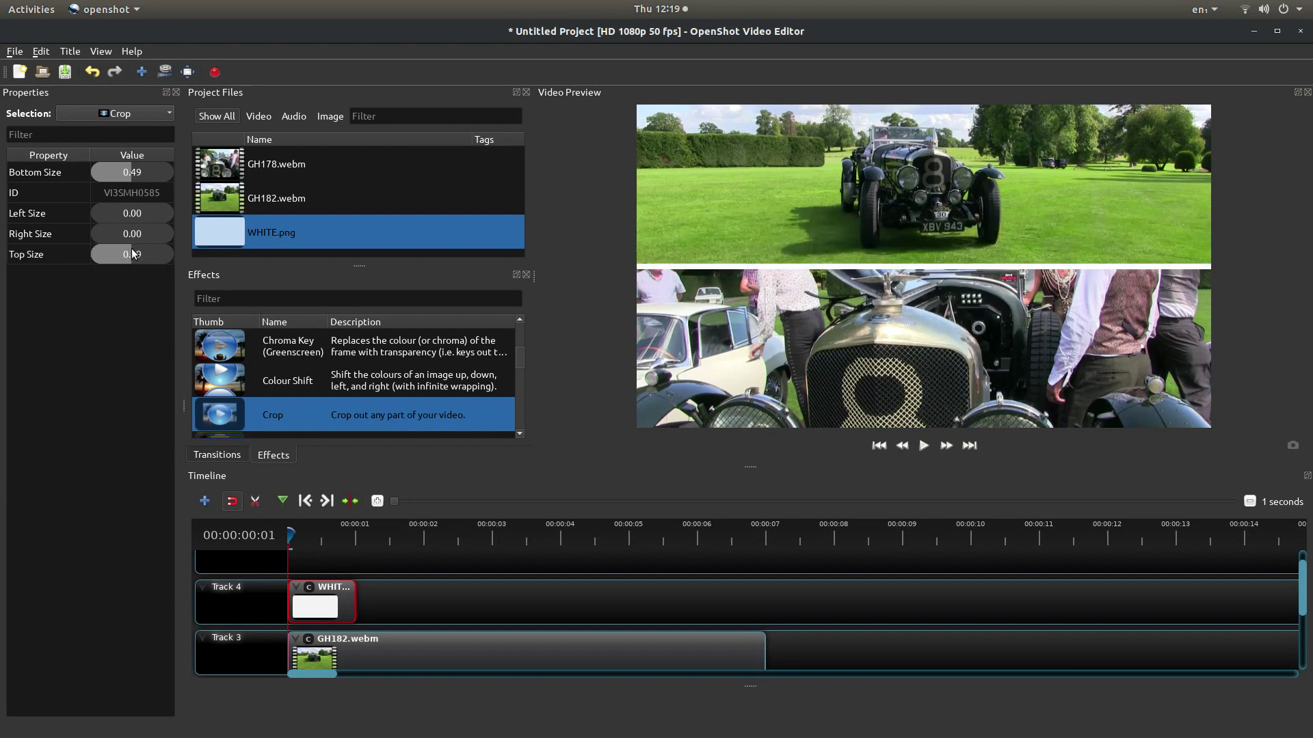